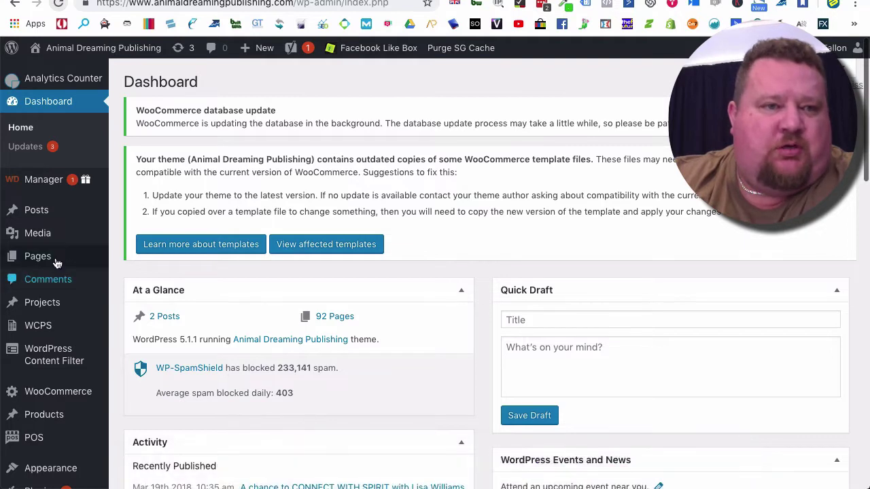
Go to Products > All Products to list all 93 store products
mouse_move(49, 213)
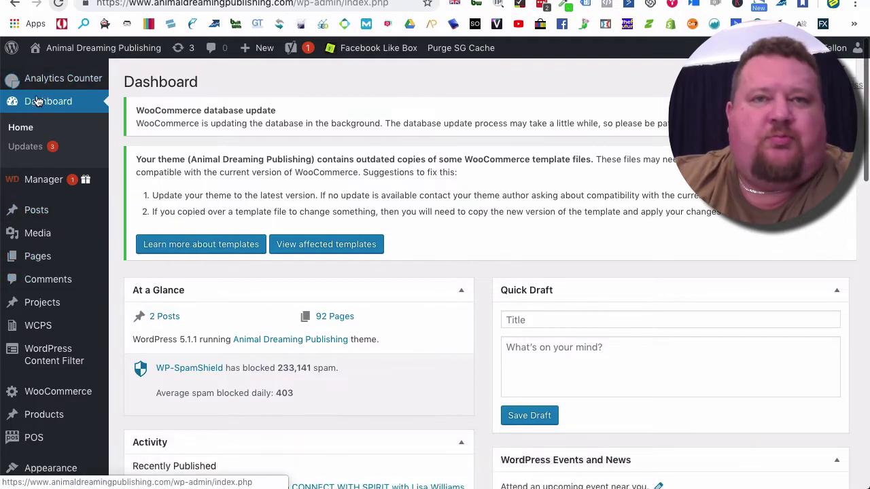
mouse_move(45, 418)
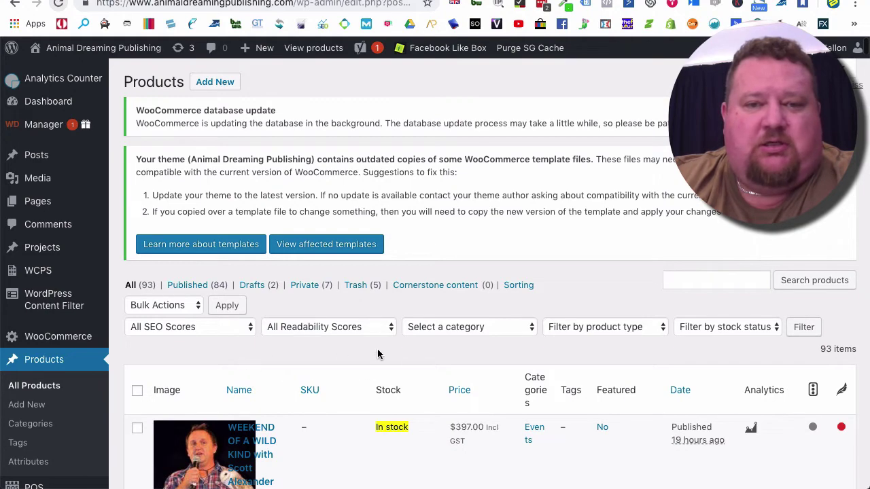
scroll(379, 353, down, 5)
scroll(379, 353, down, 4)
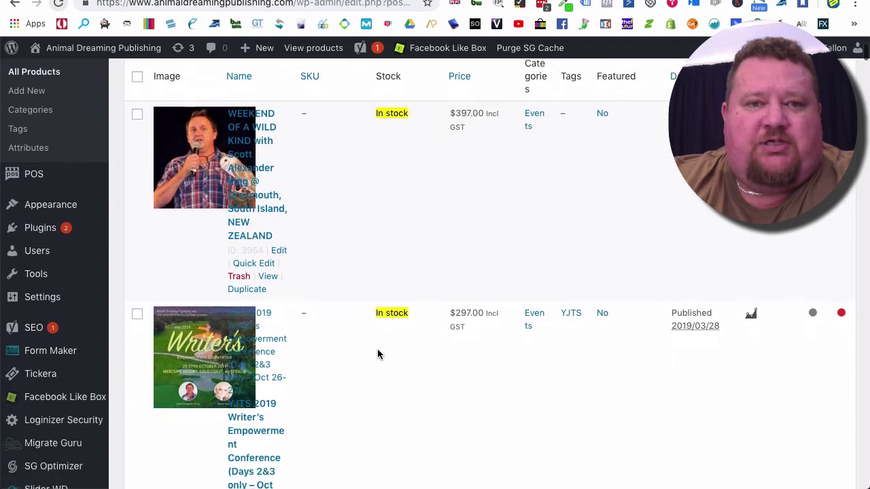
scroll(378, 354, up, 8)
scroll(378, 354, down, 4)
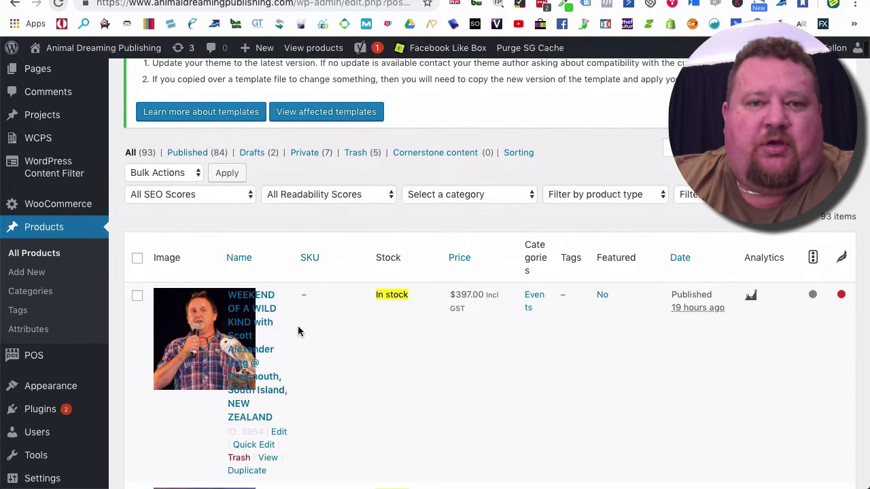
scroll(341, 359, down, 2)
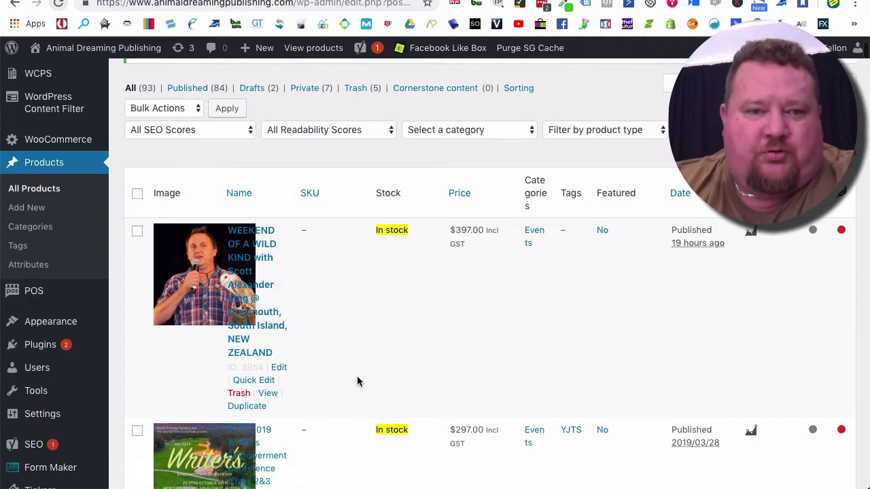
Open the 'WEEKEND OF A WILD KIND… Greymouth' product's edit page and scroll to Product data
click(241, 277)
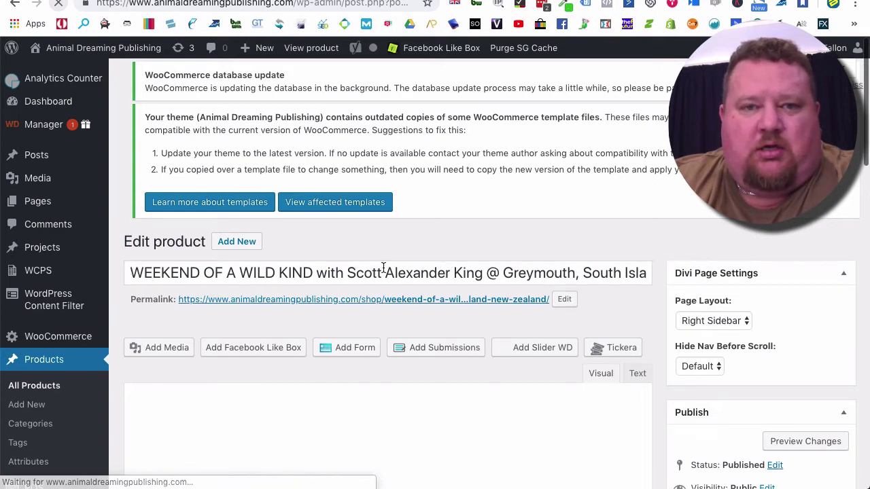
scroll(221, 301, down, 2)
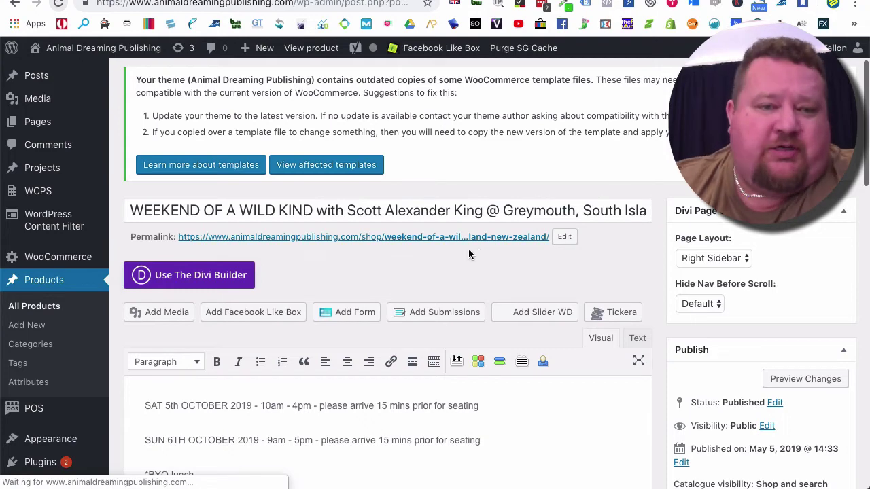
scroll(479, 254, down, 3)
scroll(516, 343, down, 4)
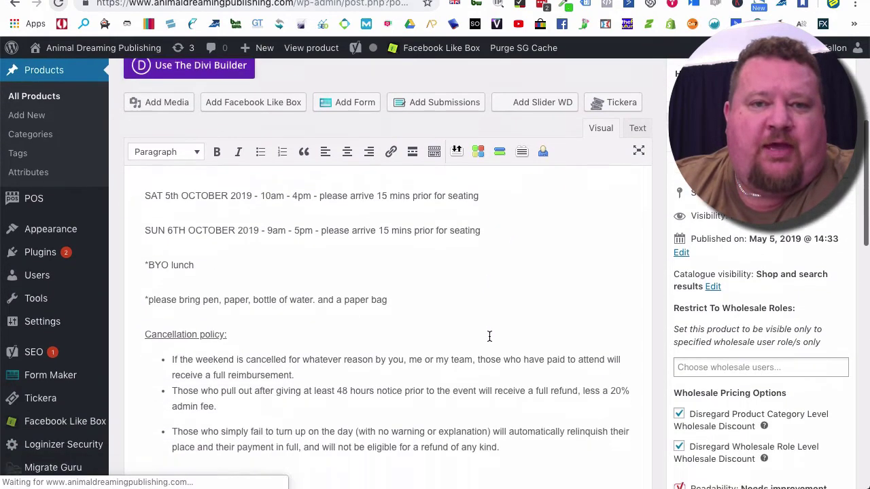
scroll(337, 285, up, 1)
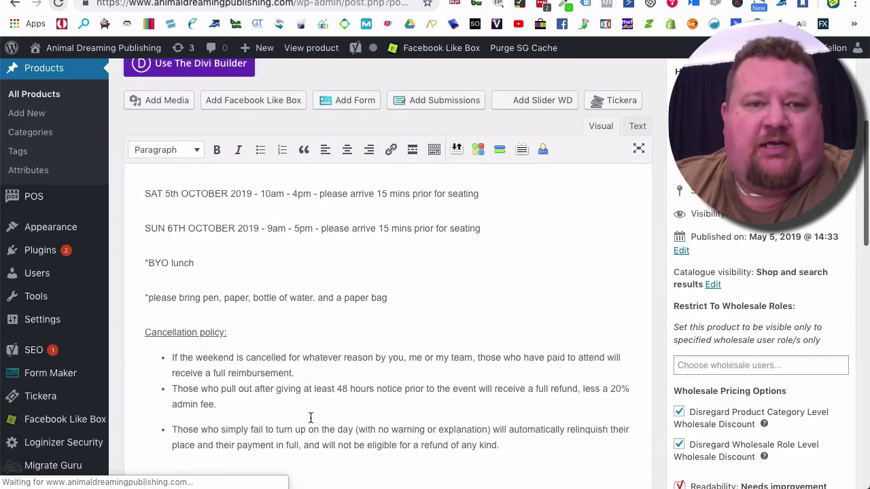
scroll(384, 357, down, 2)
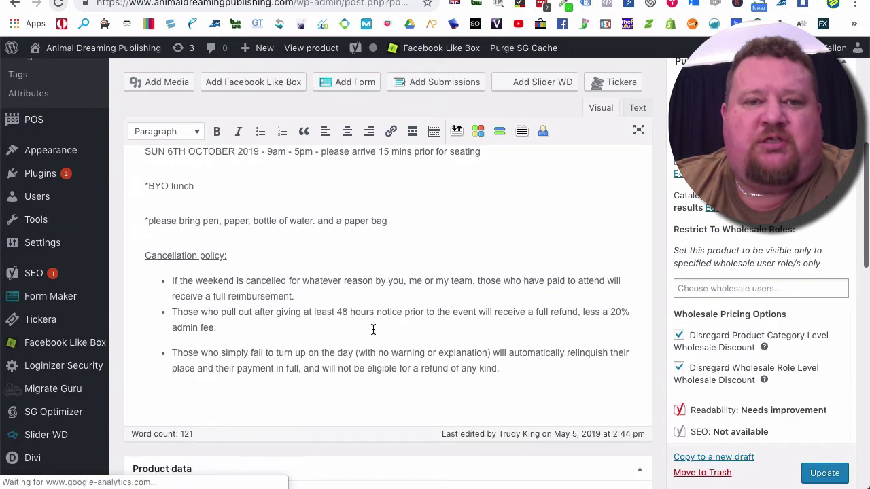
scroll(402, 317, down, 8)
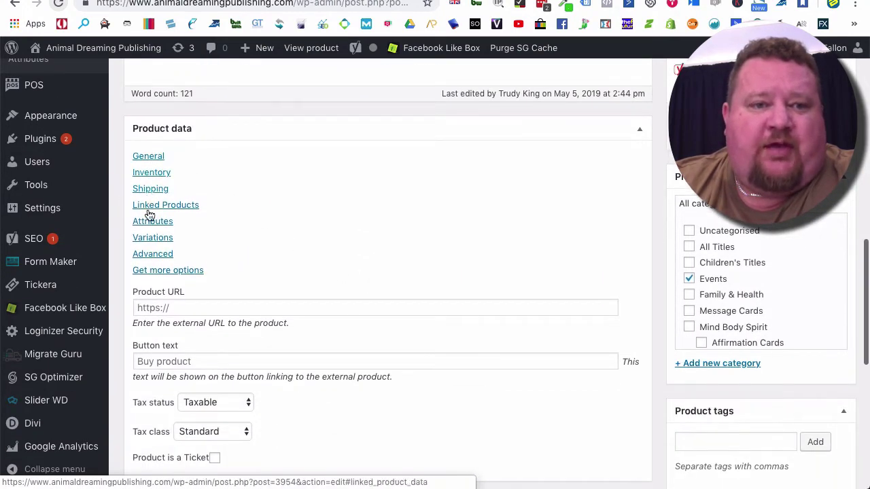
scroll(291, 324, down, 2)
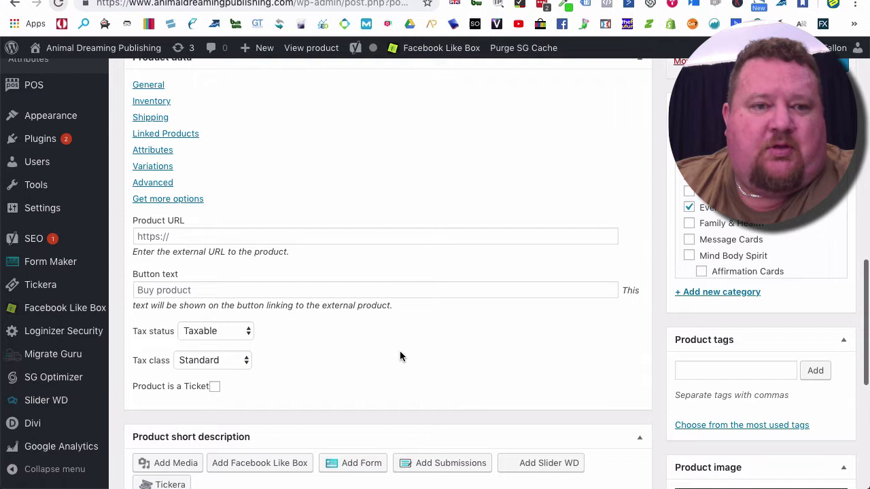
scroll(400, 350, down, 2)
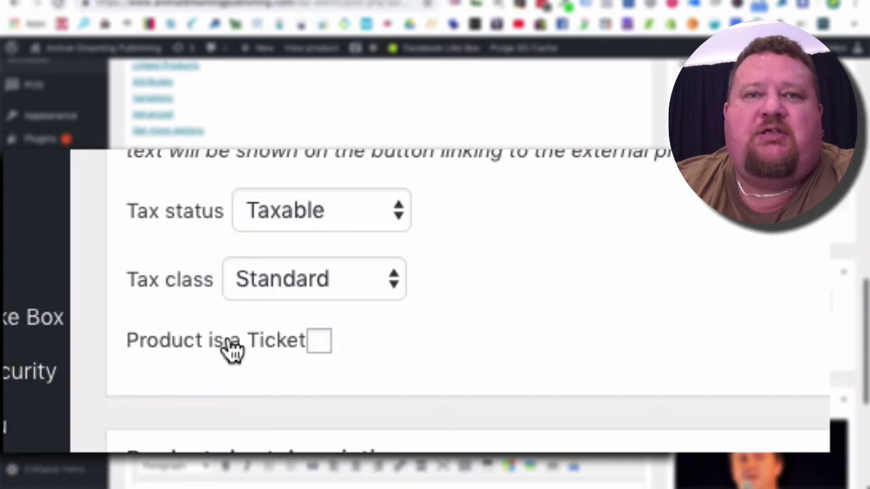
Tick 'Product is a Ticket' and set its Event to 'WEEKEND OF A WILD KIND… @ Greymouth'
click(318, 341)
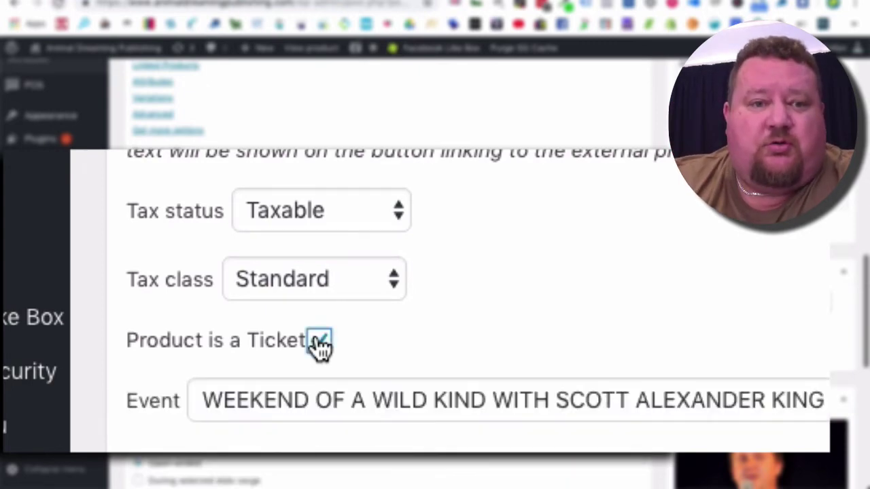
scroll(716, 315, down, 5)
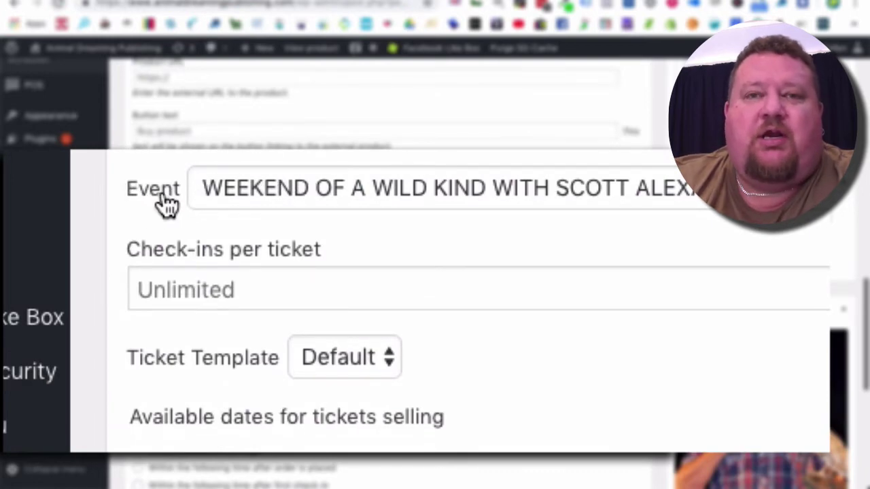
click(459, 188)
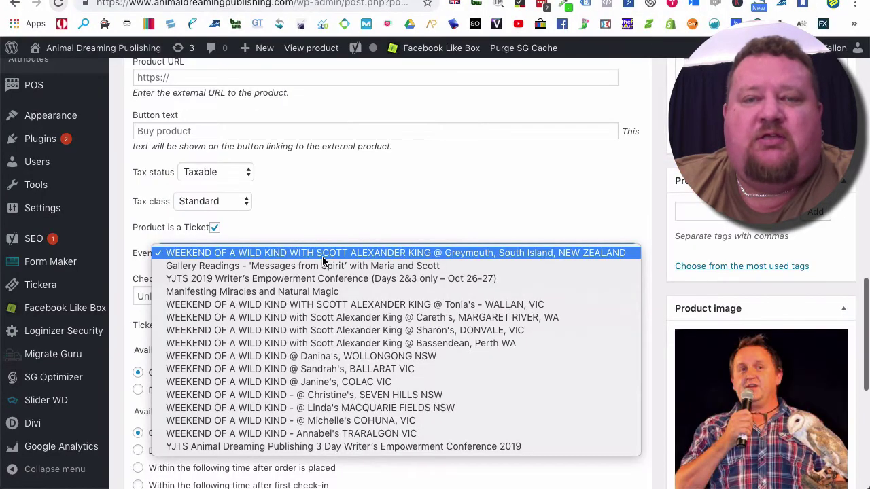
click(322, 257)
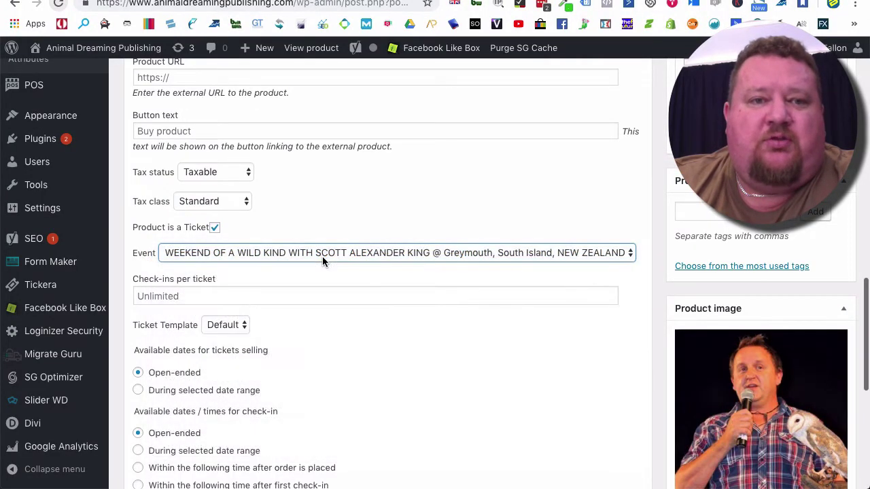
click(330, 252)
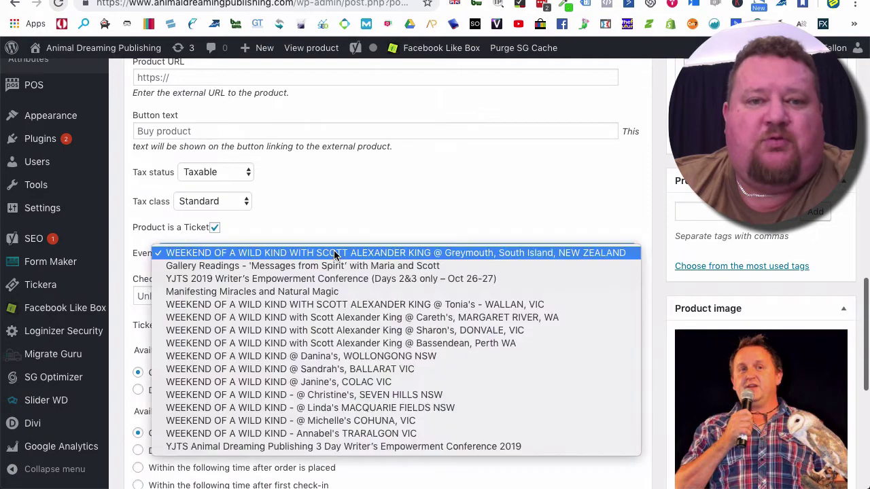
click(333, 305)
click(455, 252)
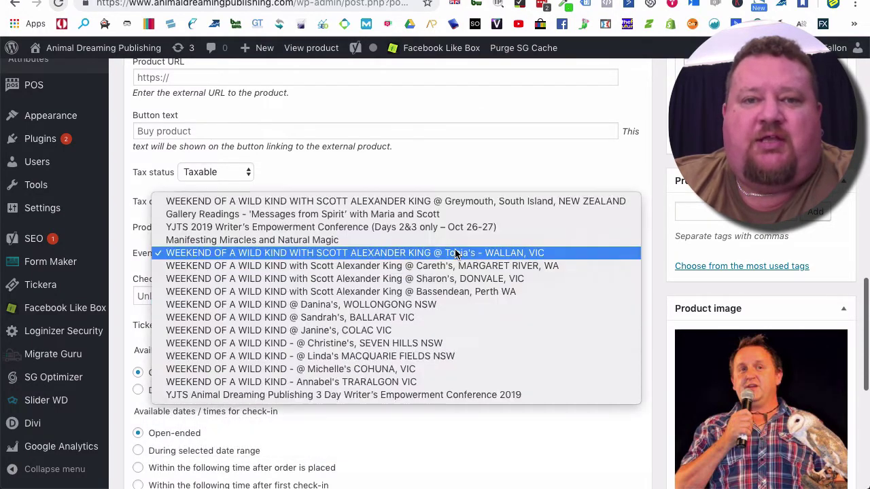
click(456, 203)
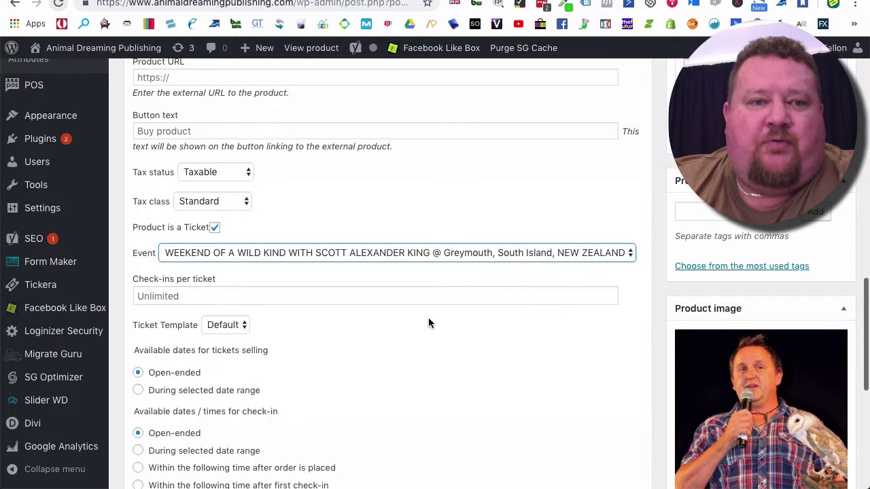
scroll(428, 323, down, 2)
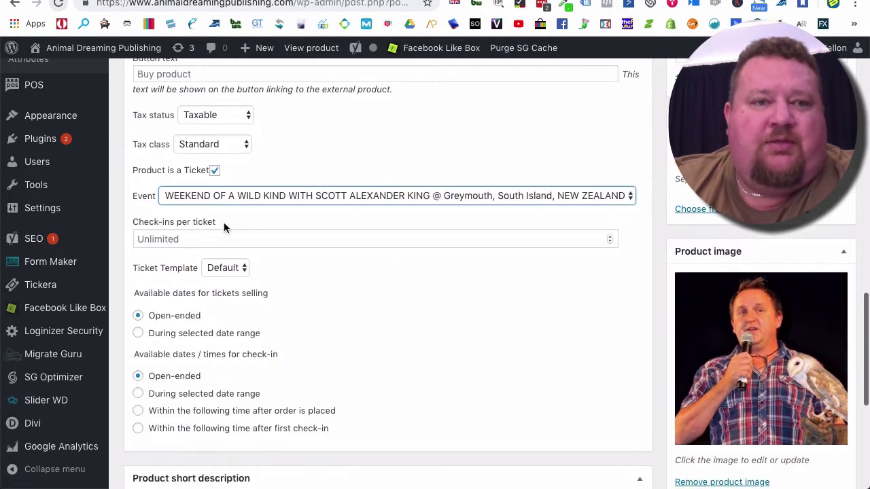
scroll(220, 223, up, 1)
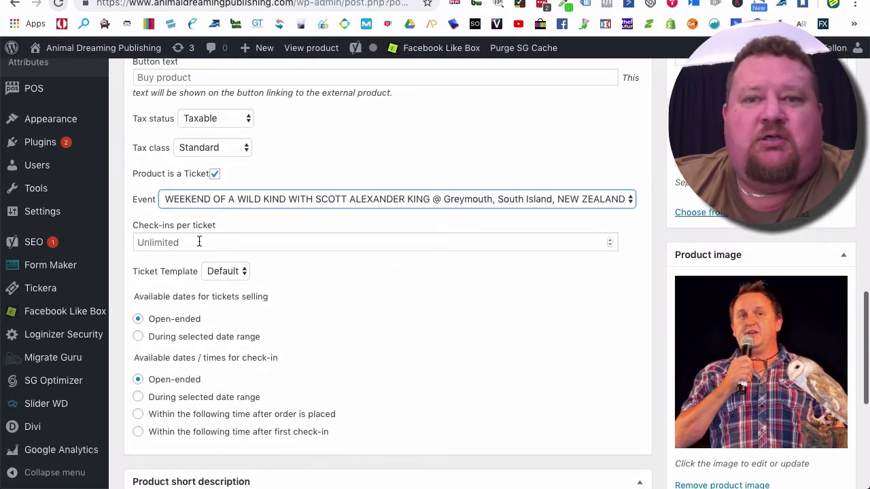
Remove the 1 from Check-ins per ticket so the field shows Unlimited
click(199, 242)
text(1)
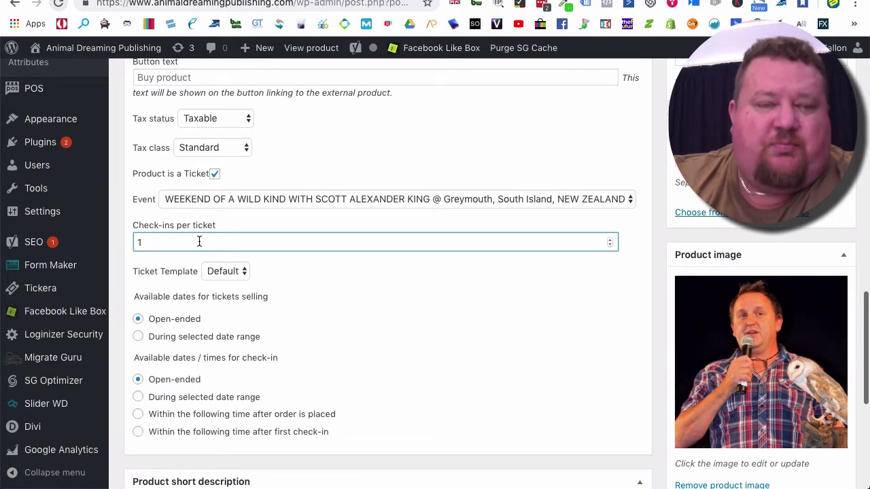
click(406, 294)
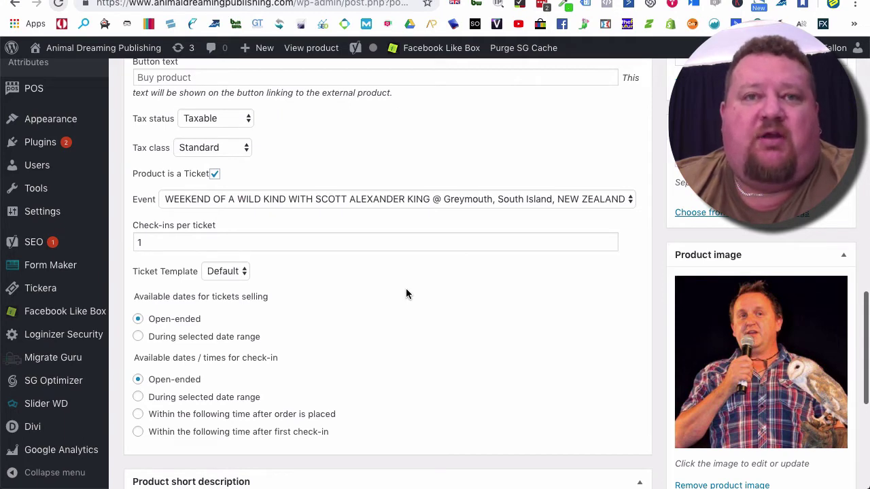
click(343, 244)
key(BackSpace)
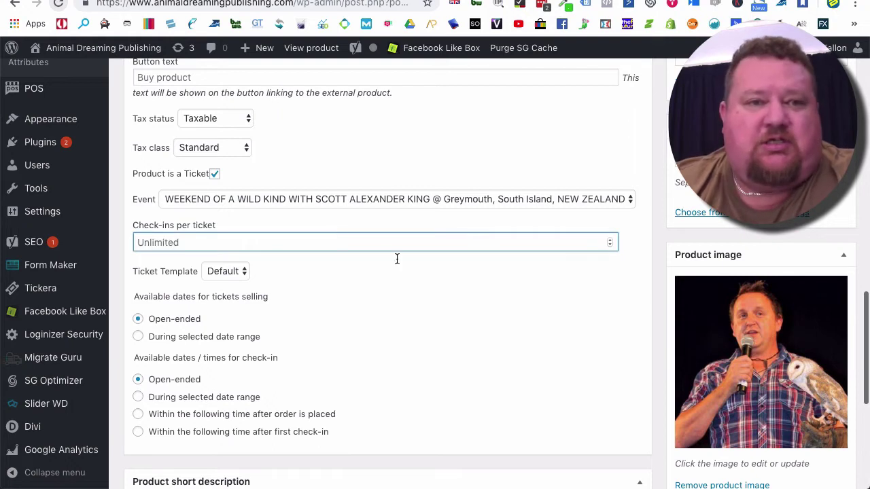
click(473, 291)
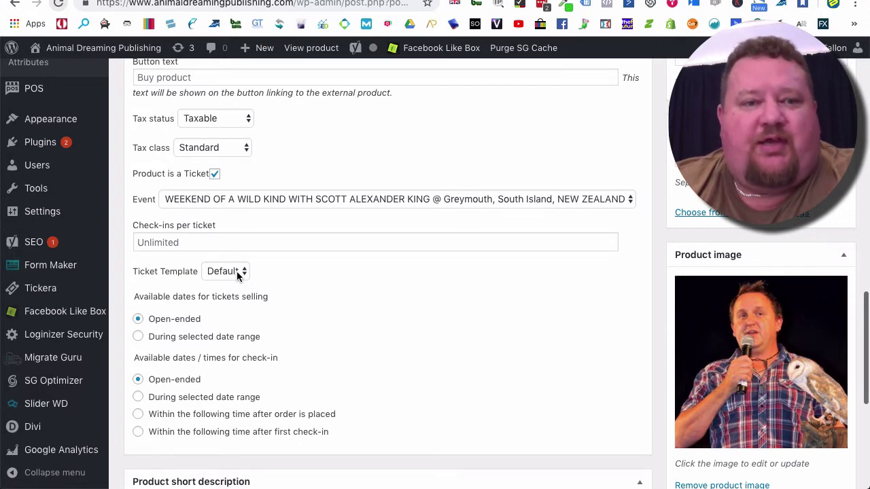
scroll(390, 275, down, 3)
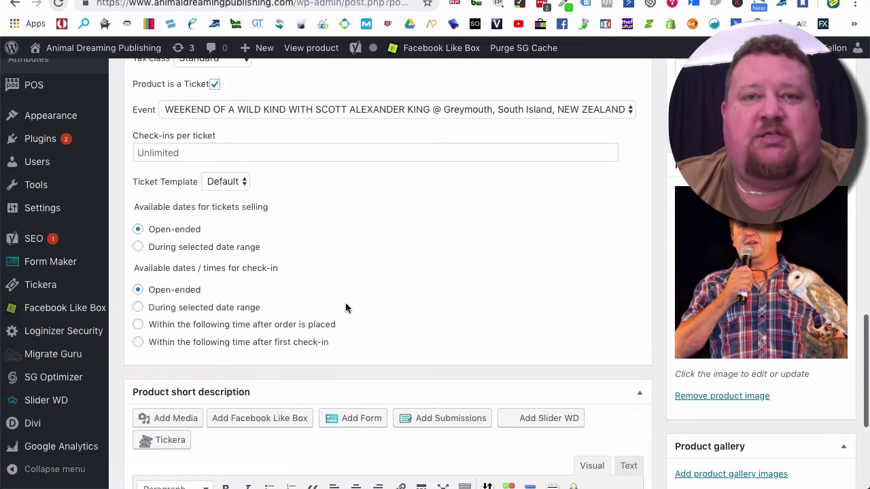
scroll(370, 294, down, 5)
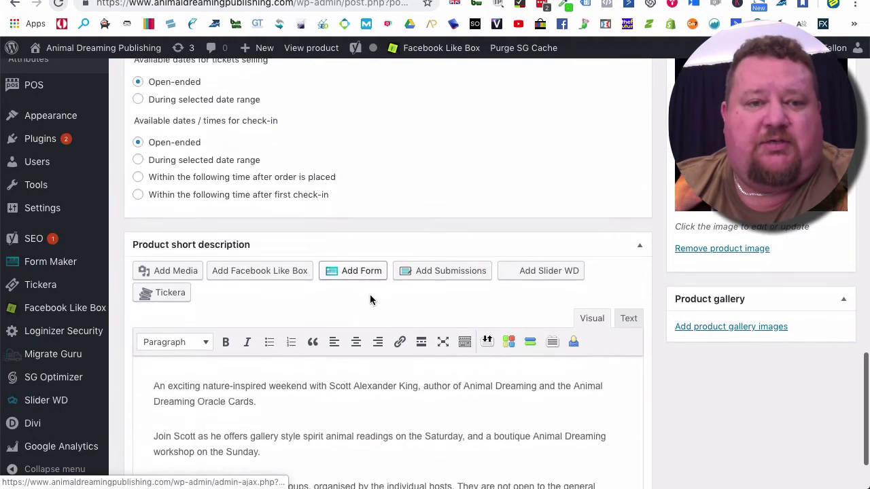
scroll(369, 294, down, 3)
scroll(370, 295, up, 1)
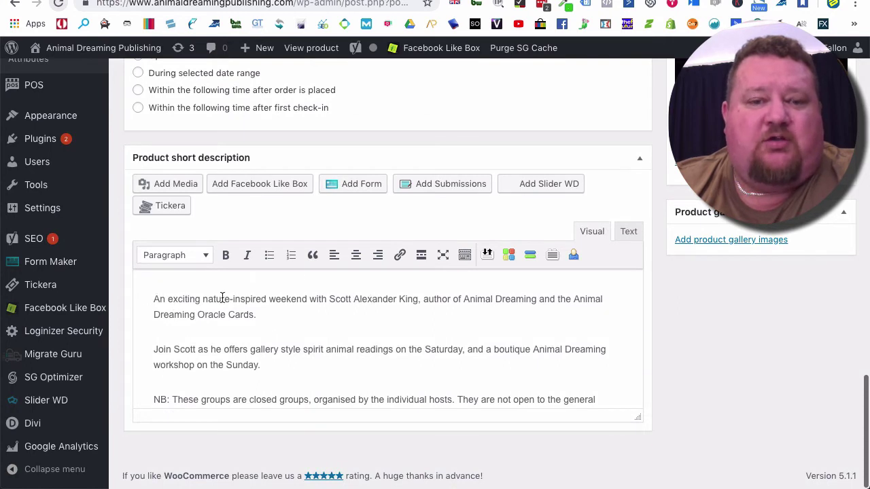
scroll(303, 326, down, 1)
scroll(304, 328, up, 1)
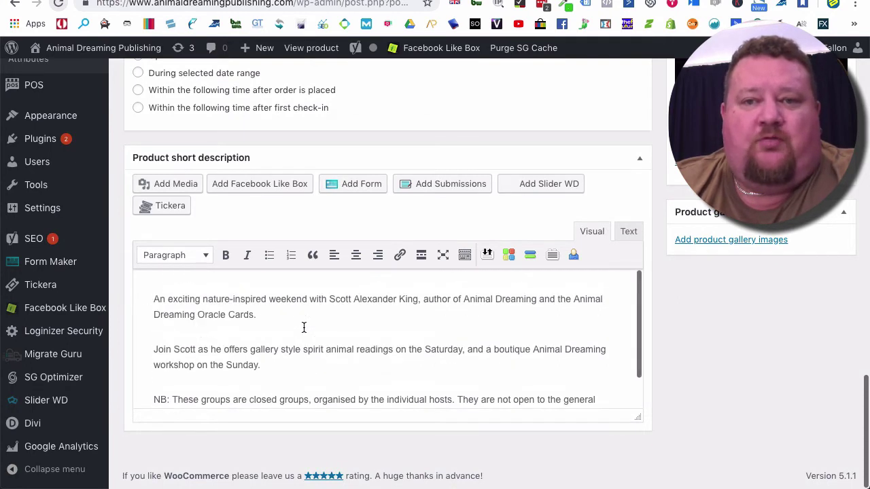
scroll(300, 333, up, 4)
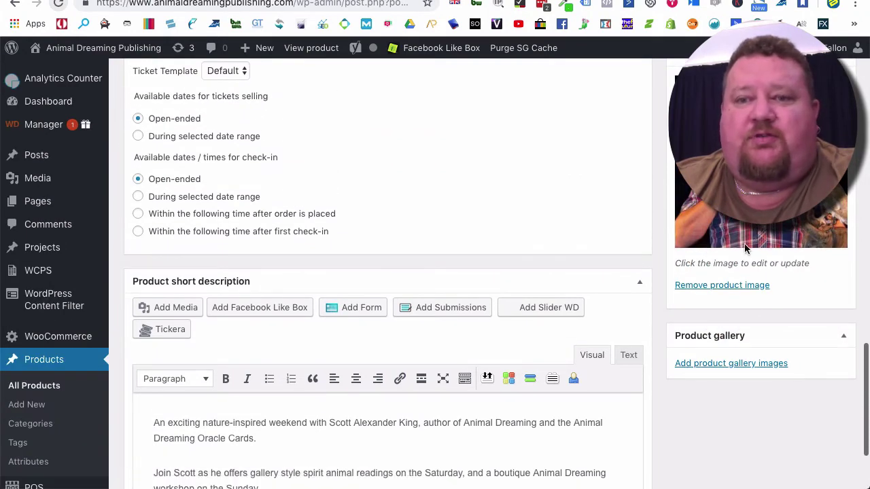
scroll(744, 248, up, 5)
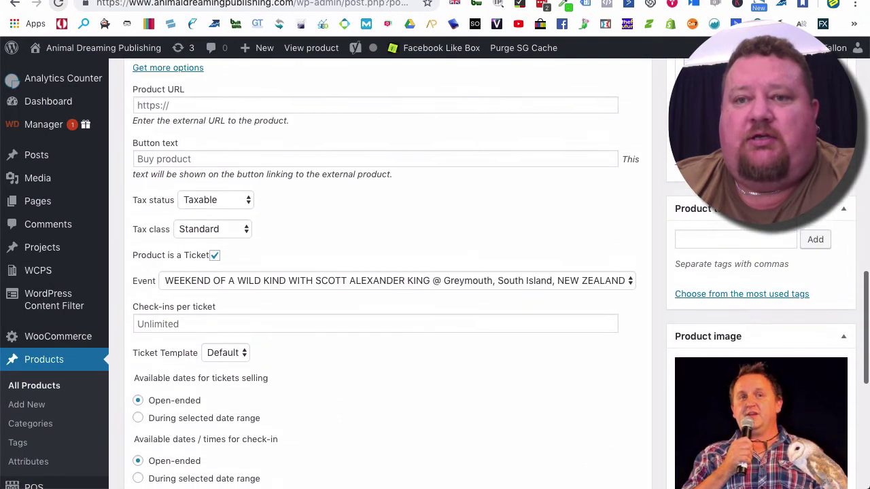
scroll(672, 176, up, 3)
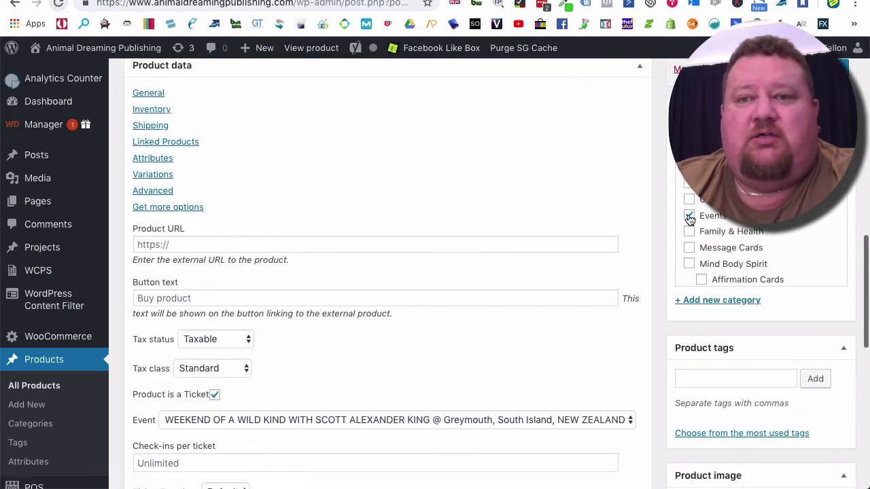
scroll(692, 225, up, 3)
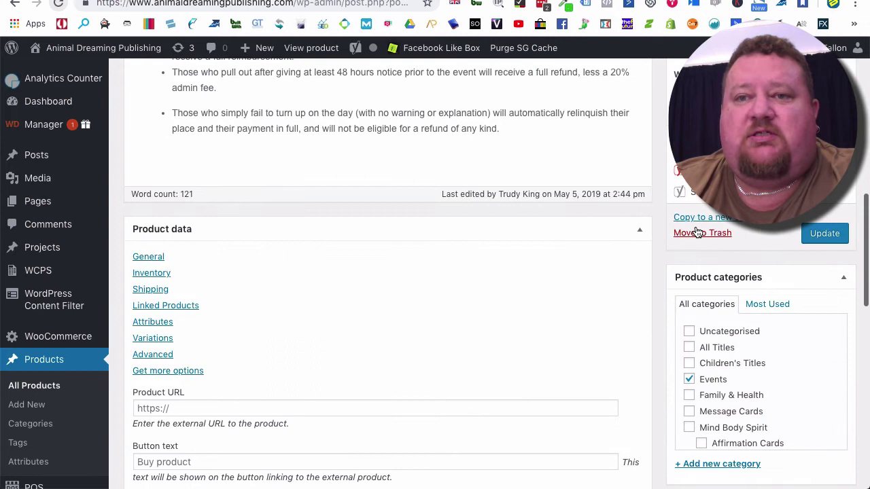
scroll(697, 231, up, 3)
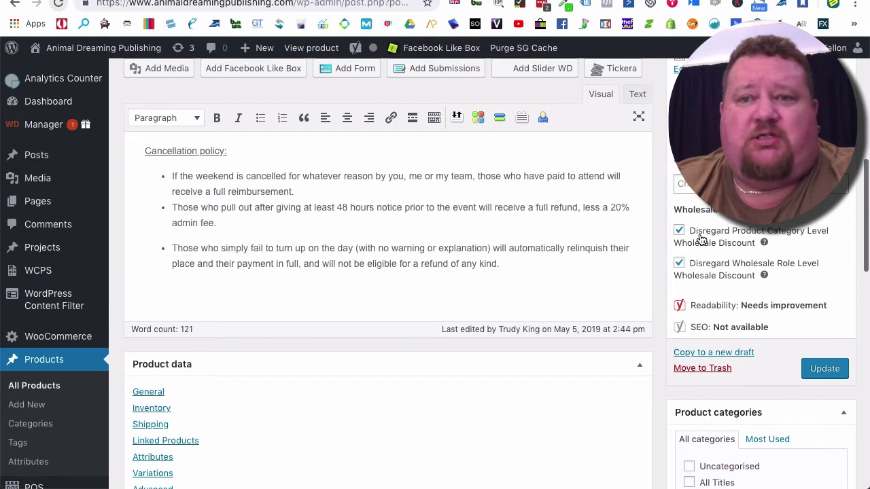
scroll(700, 238, up, 3)
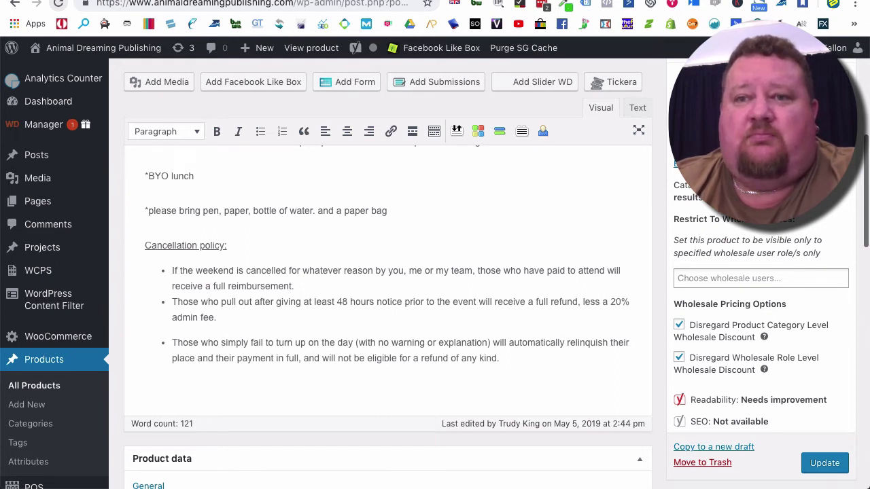
scroll(743, 239, up, 5)
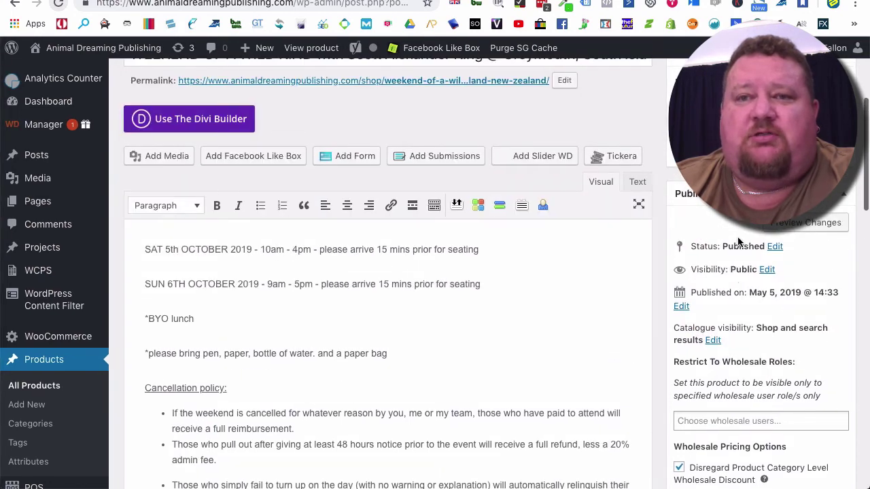
scroll(748, 240, up, 5)
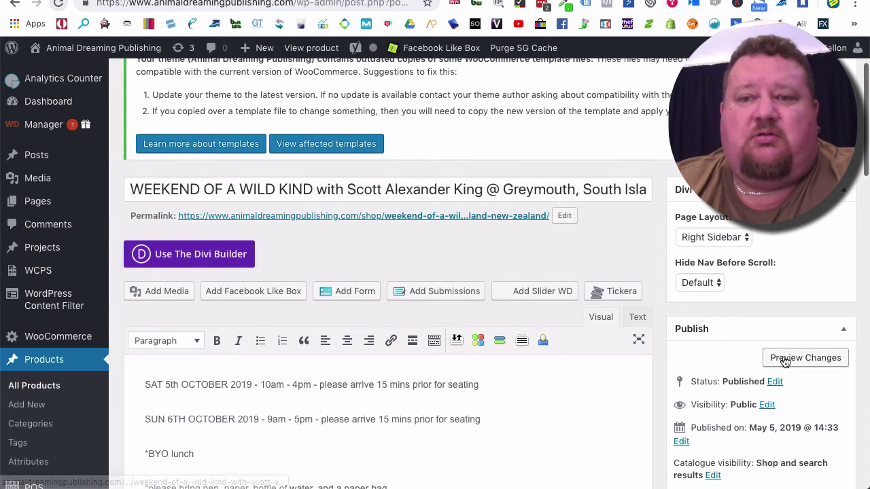
scroll(751, 325, down, 8)
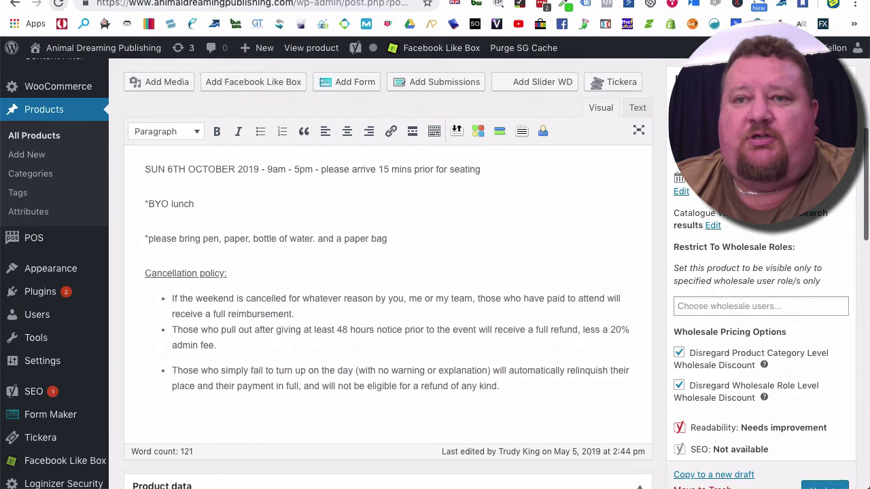
scroll(739, 355, down, 3)
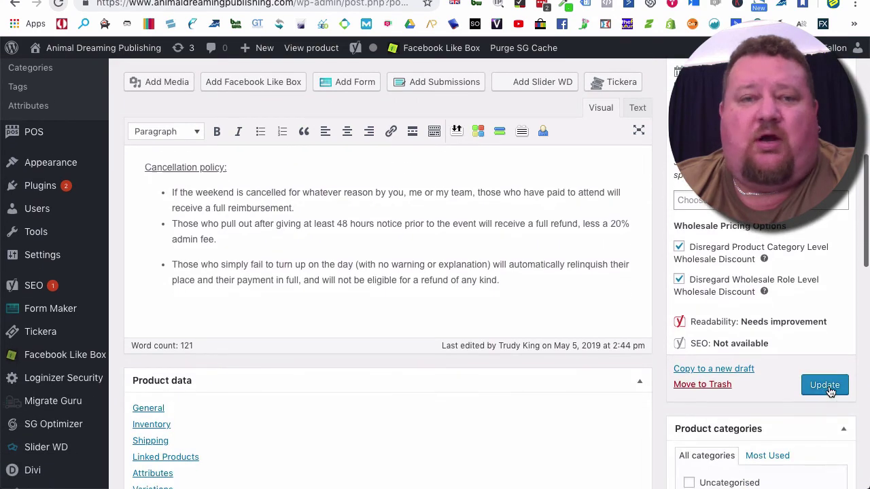
Update the event product and get the 'Product updated' confirmation
scroll(446, 295, up, 1)
scroll(445, 295, up, 9)
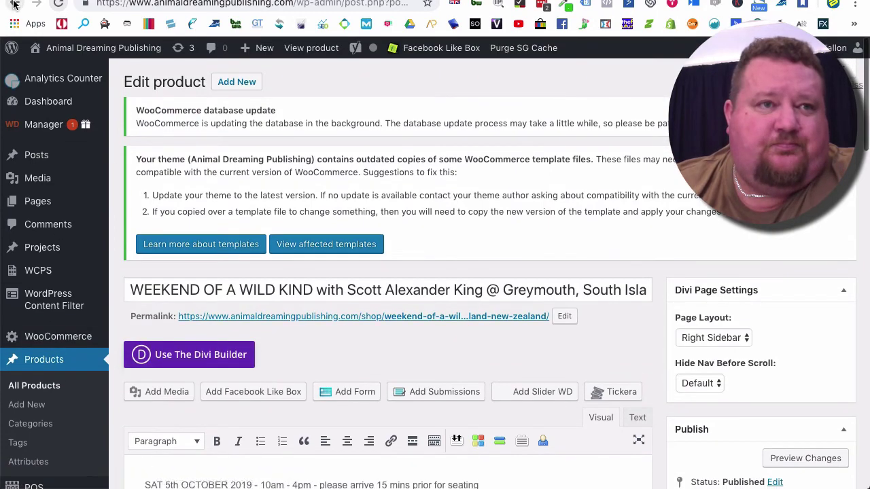
scroll(539, 289, down, 9)
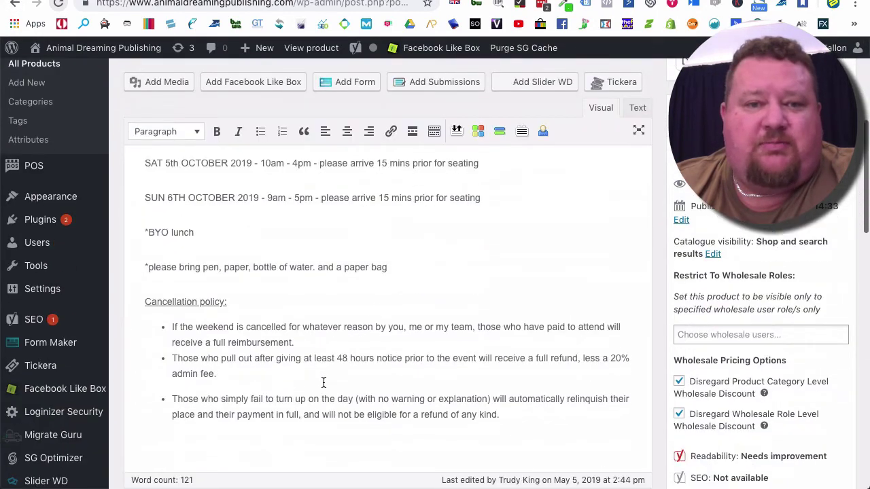
scroll(348, 348, down, 12)
scroll(347, 348, down, 3)
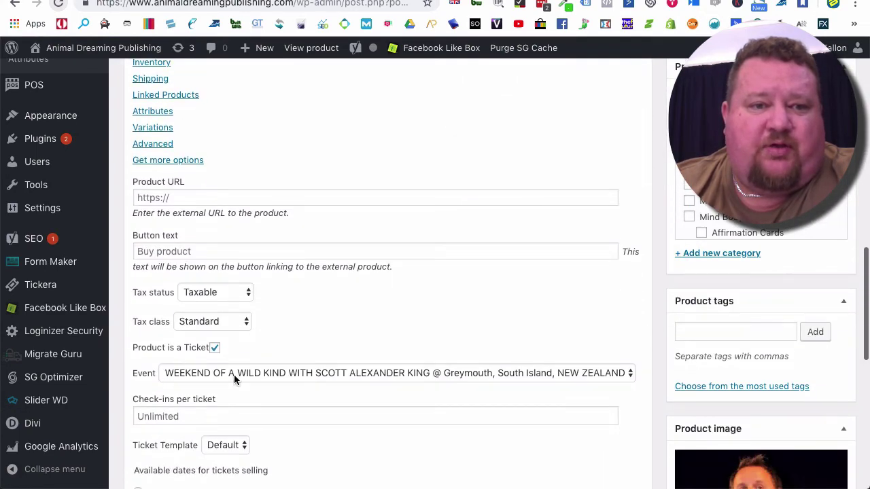
scroll(799, 235, up, 8)
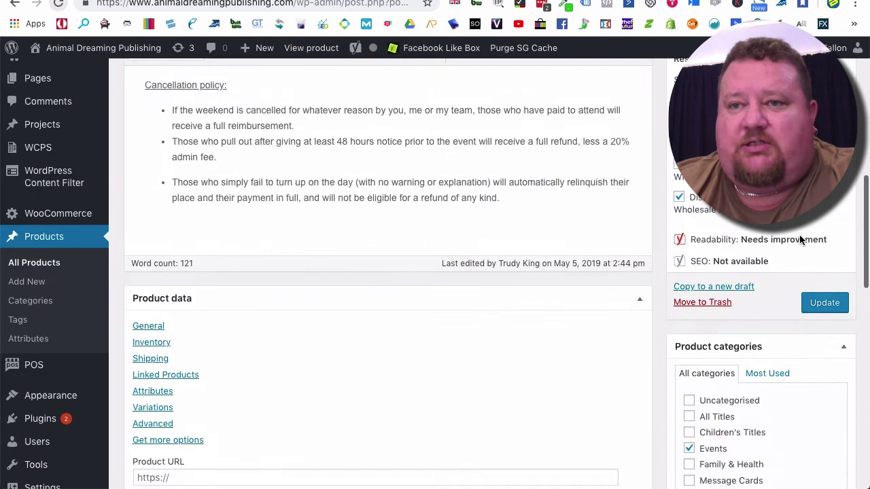
click(825, 303)
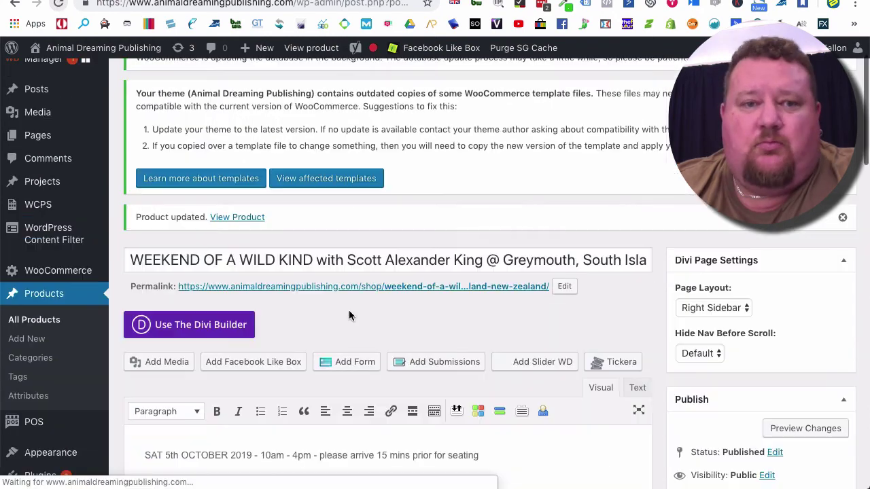
scroll(348, 310, down, 8)
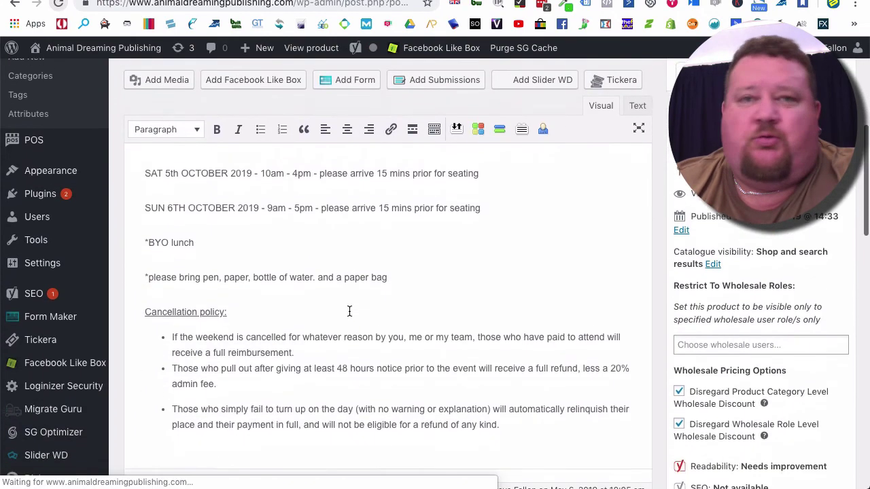
scroll(350, 311, up, 7)
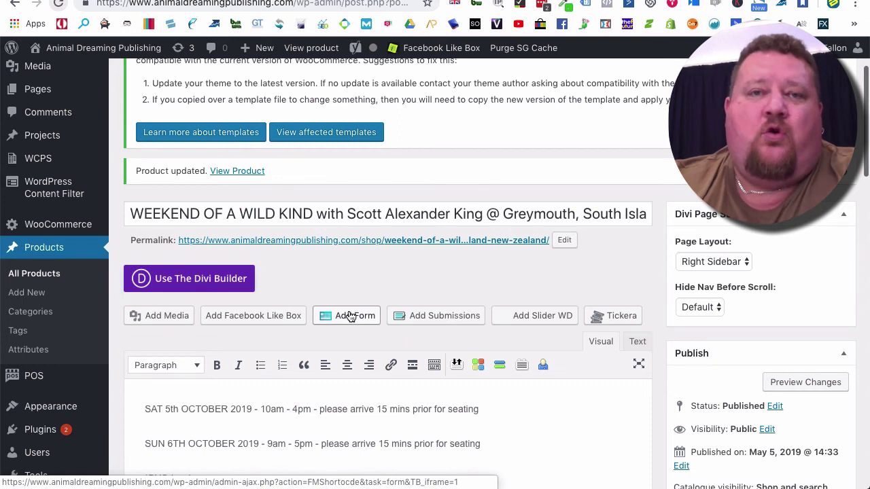
click(351, 317)
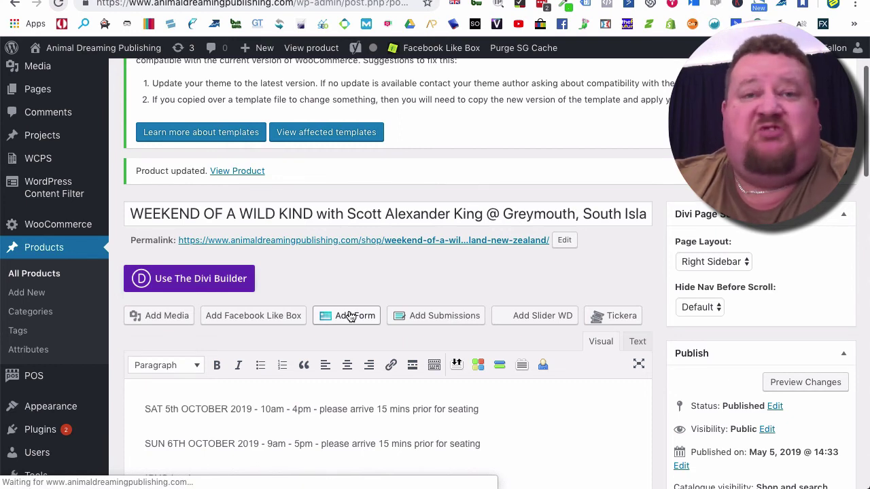